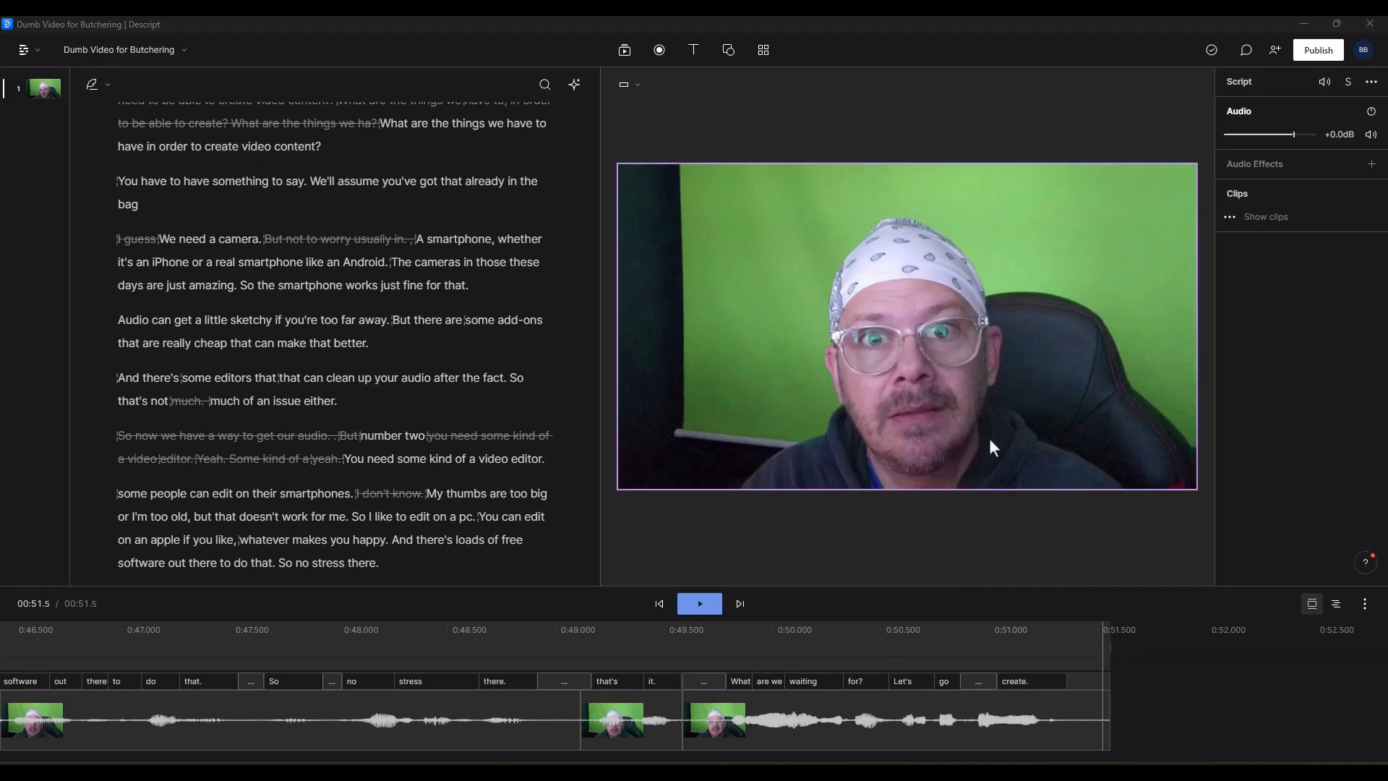
Apply the Green Screen effect to the presenter's video and toggle its visibility to compare it with the original background
left_click(1007, 350)
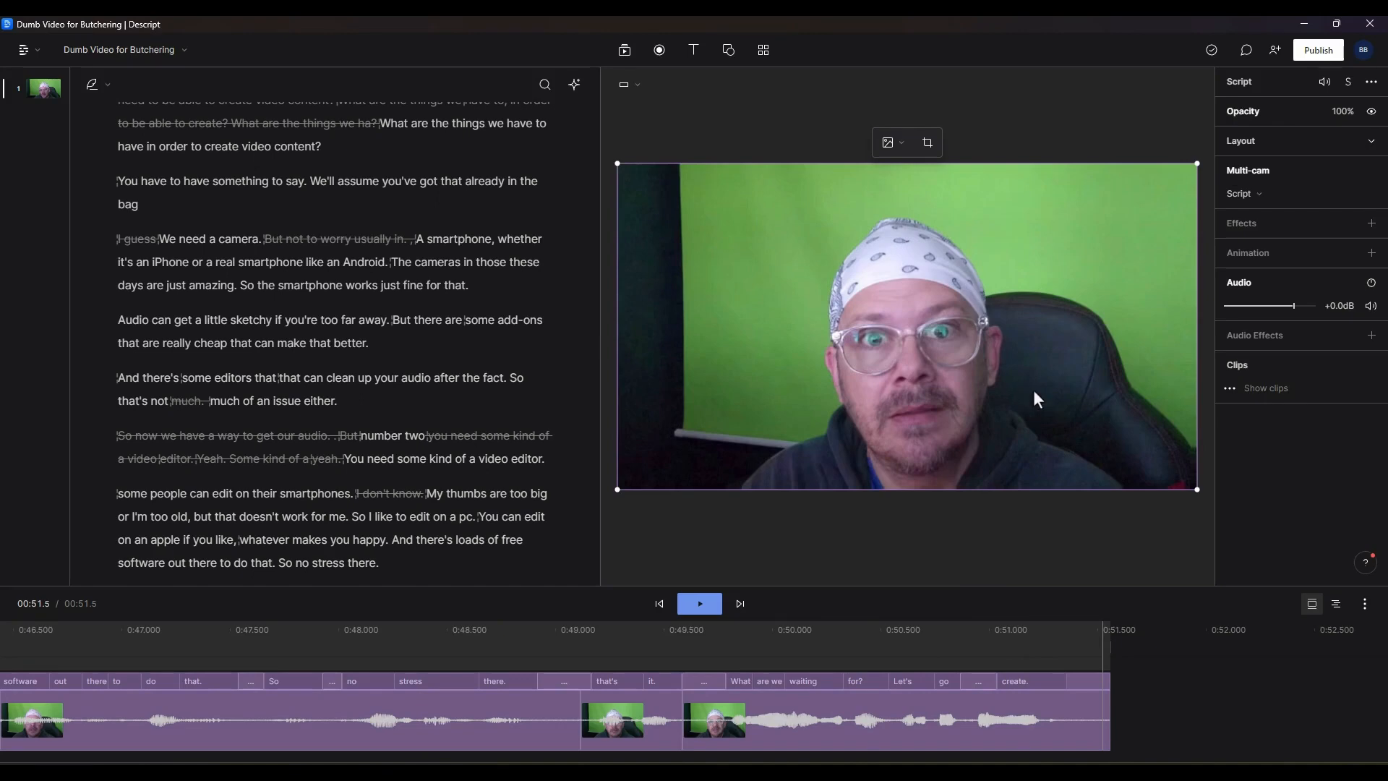
left_click(1372, 230)
left_click(1372, 229)
left_click(1374, 230)
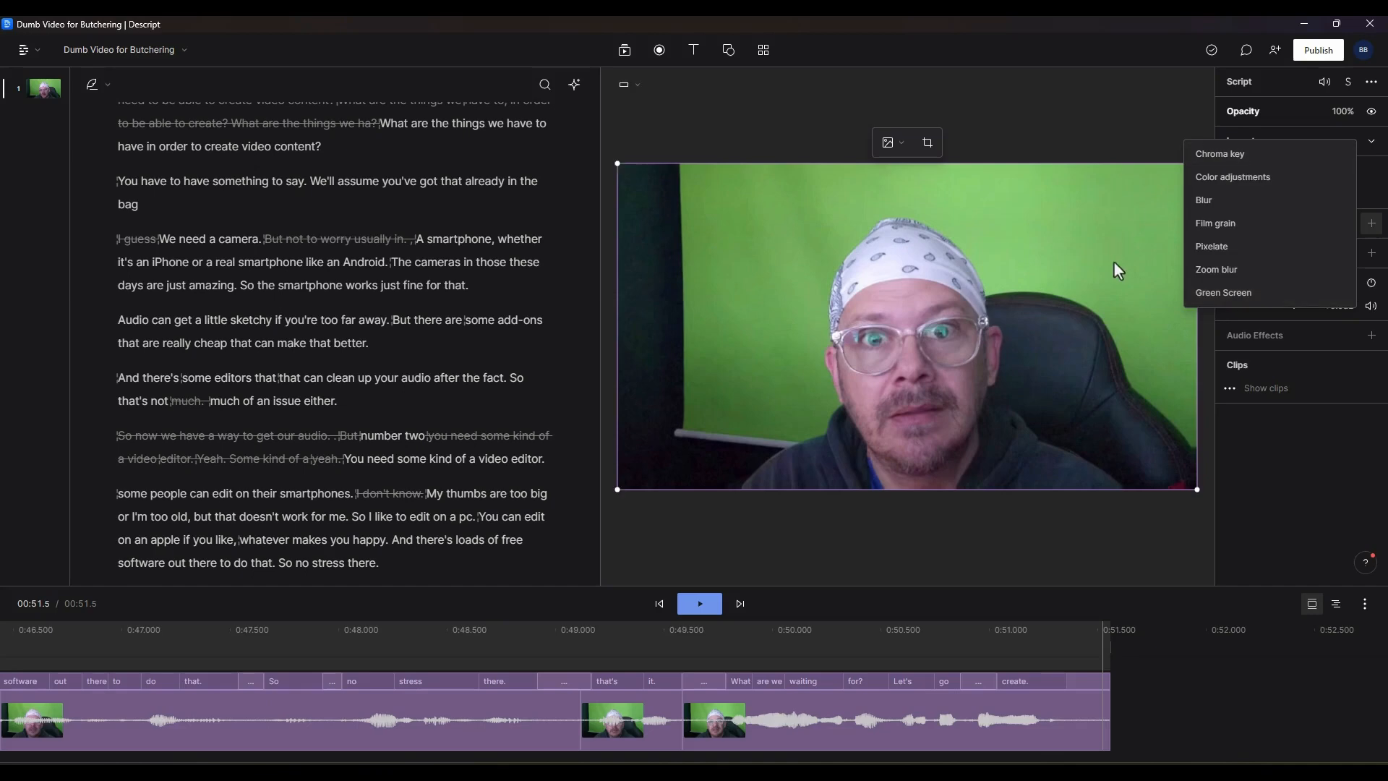
left_click(1074, 231)
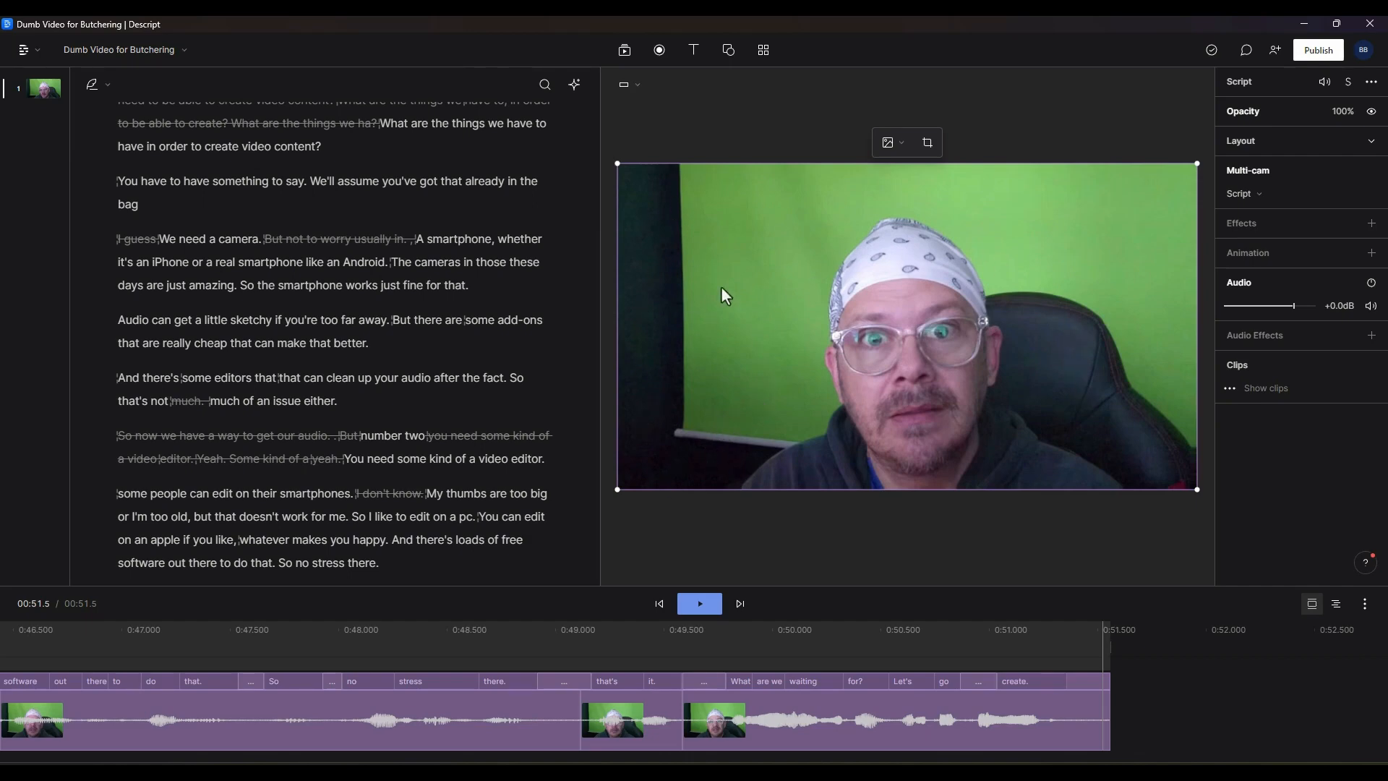
left_click(1372, 223)
left_click(1239, 296)
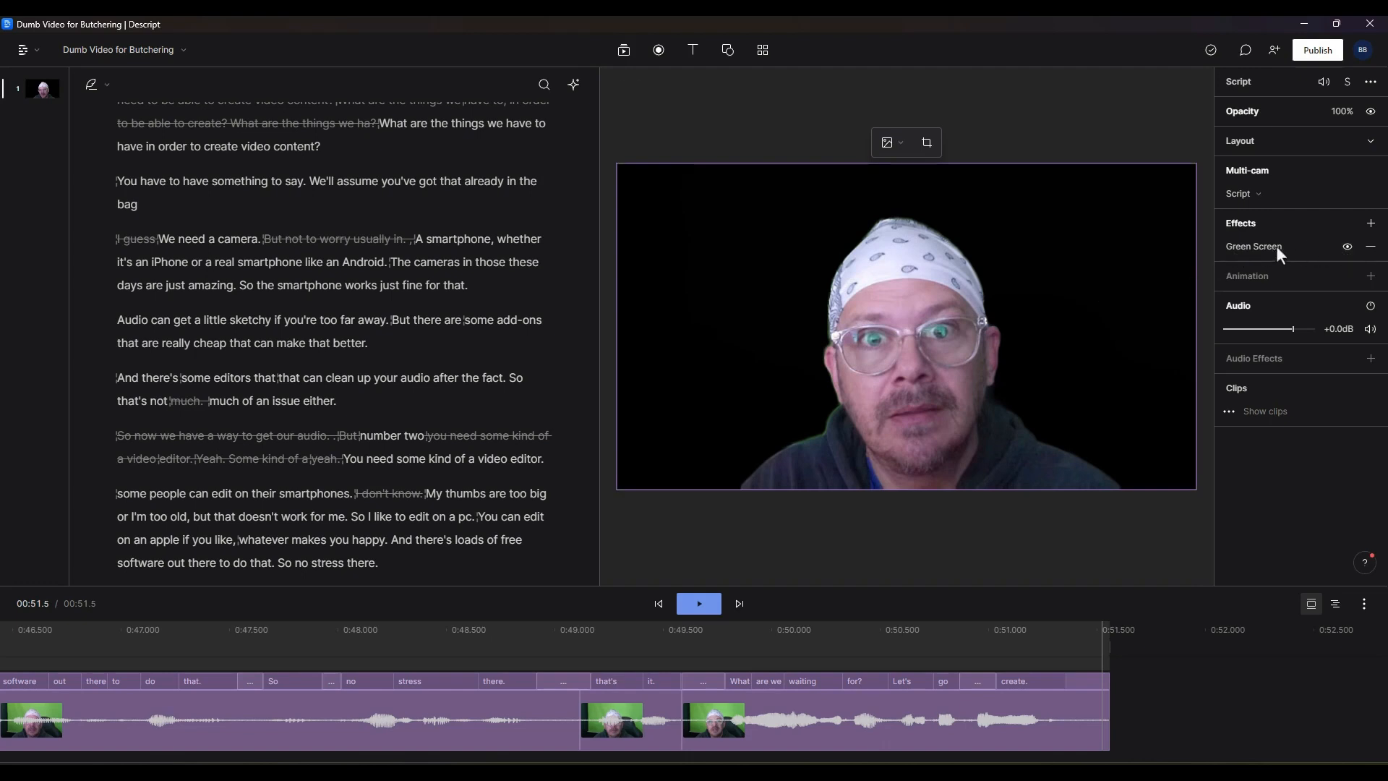
left_click(1348, 247)
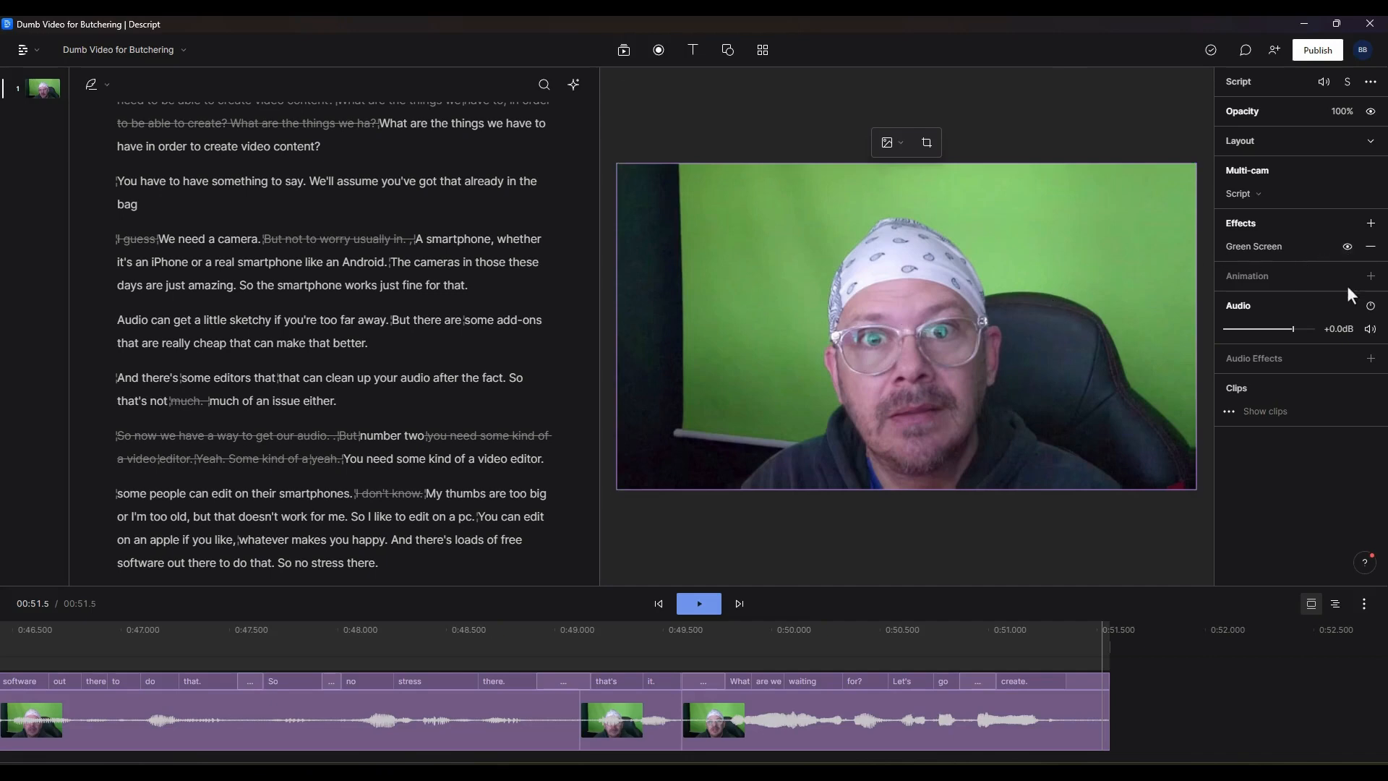
Examine the background removal at several moments across the video, from the opening line to the closing paragraphs
left_click_drag(675, 628, 424, 628)
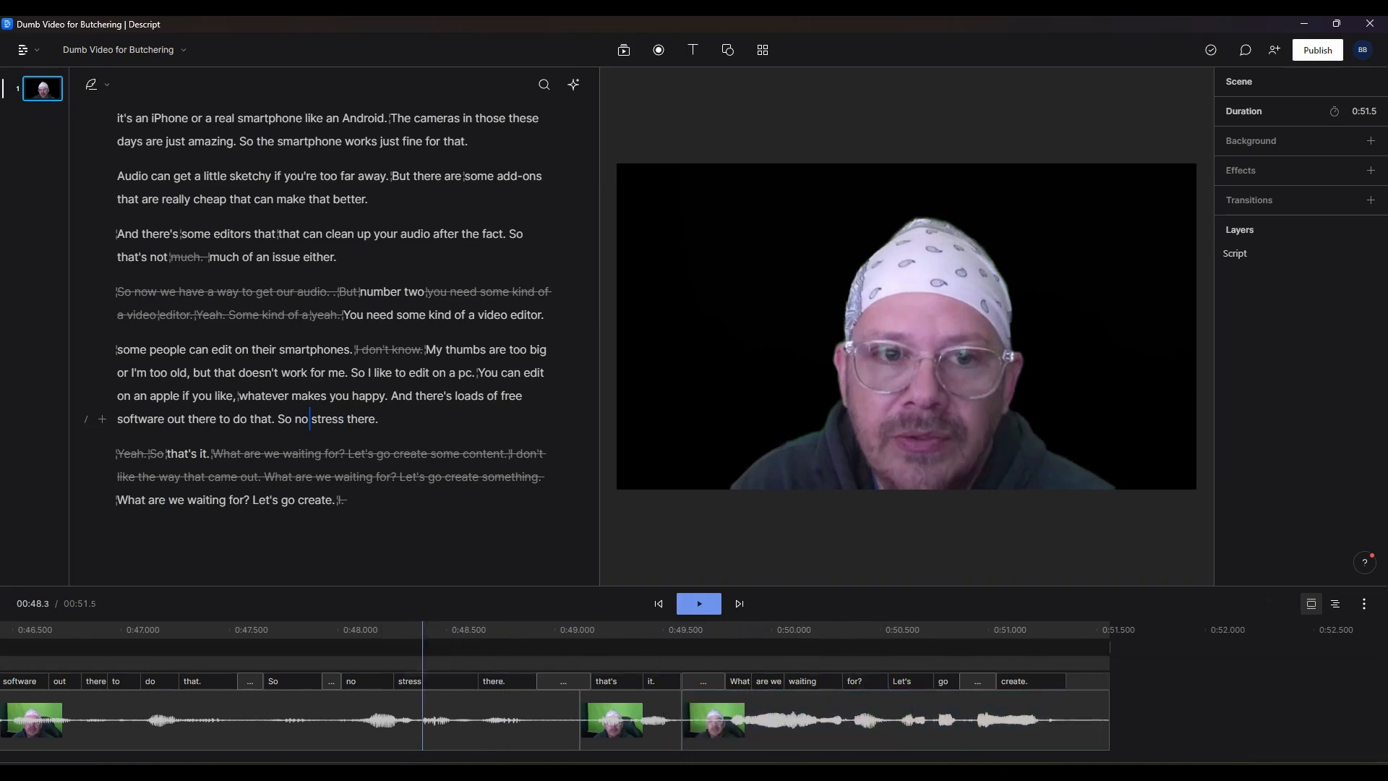
left_click_drag(1284, 756, 329, 692)
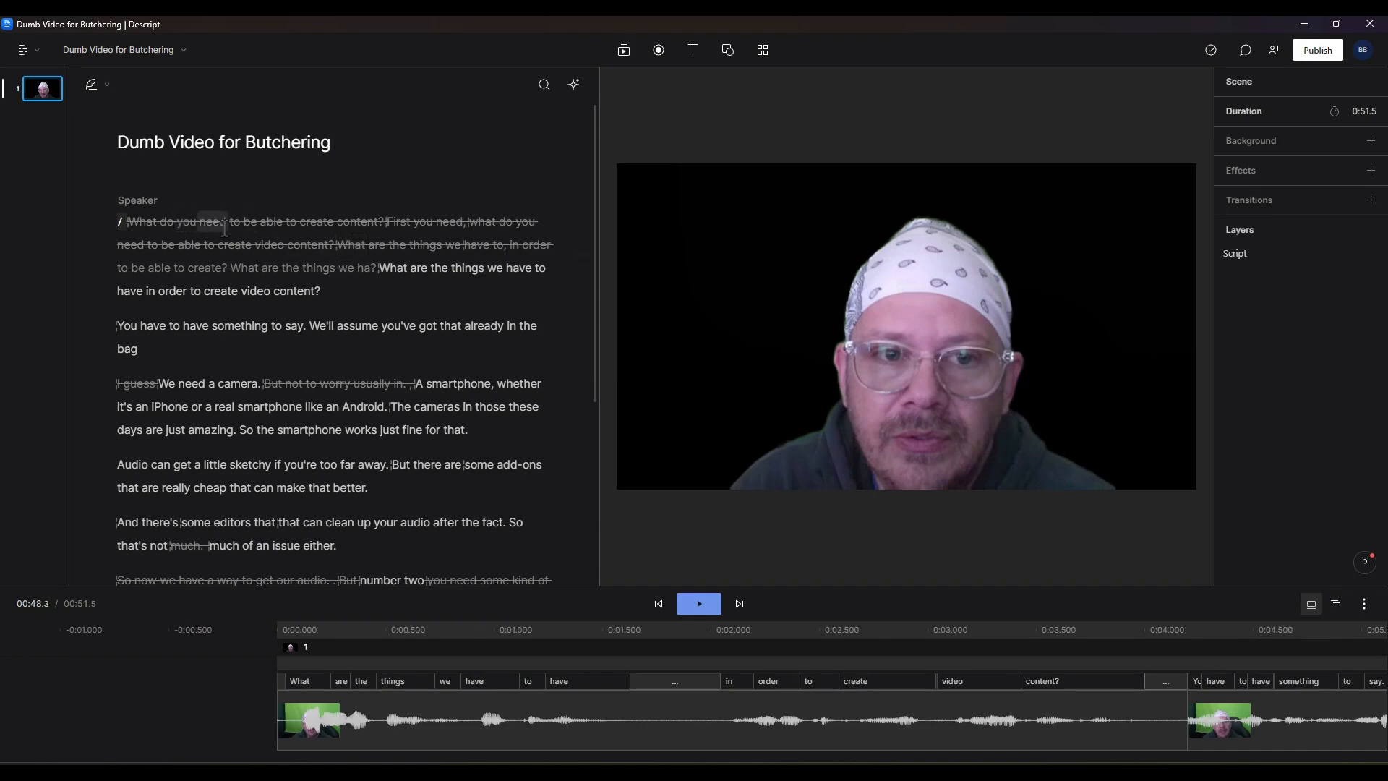
scroll(443, 244, "down", 4)
scroll(443, 244, "up", 4)
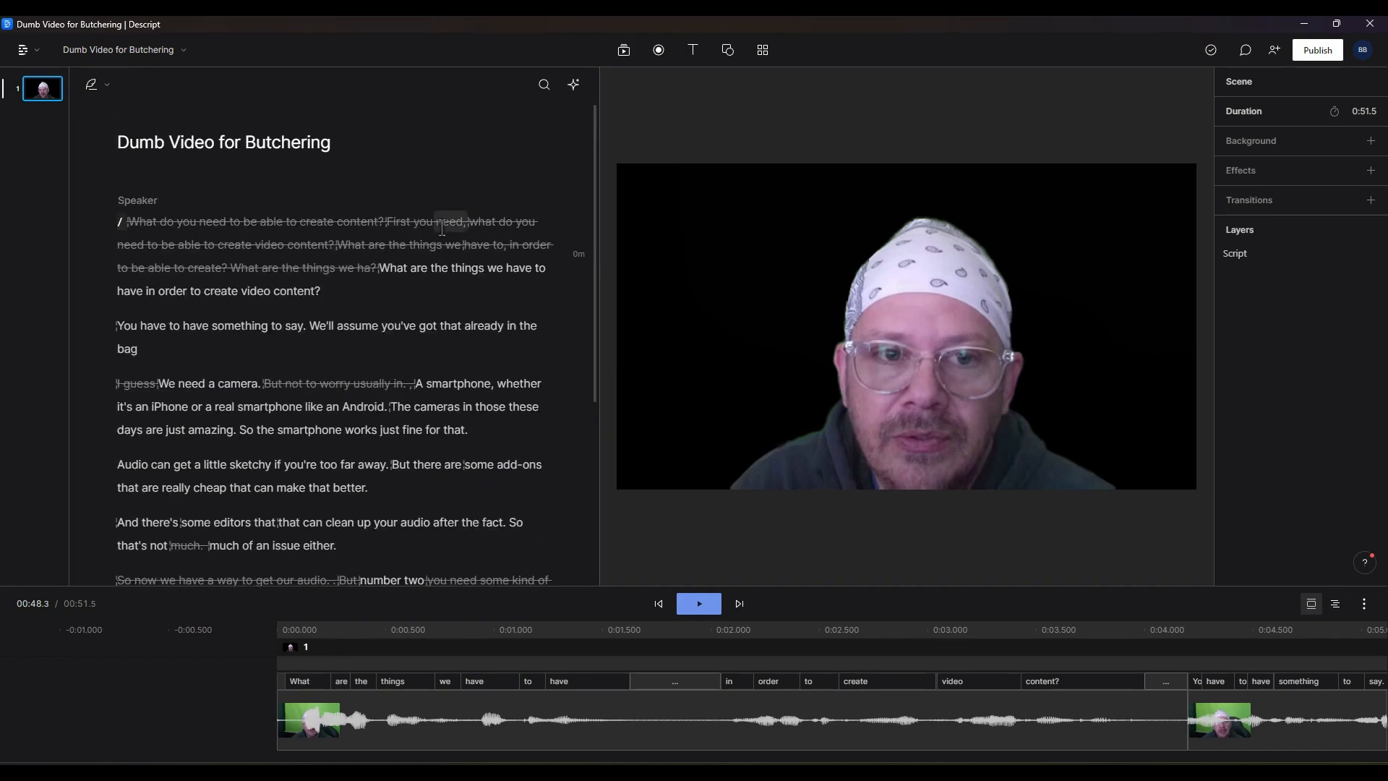
left_click(384, 269)
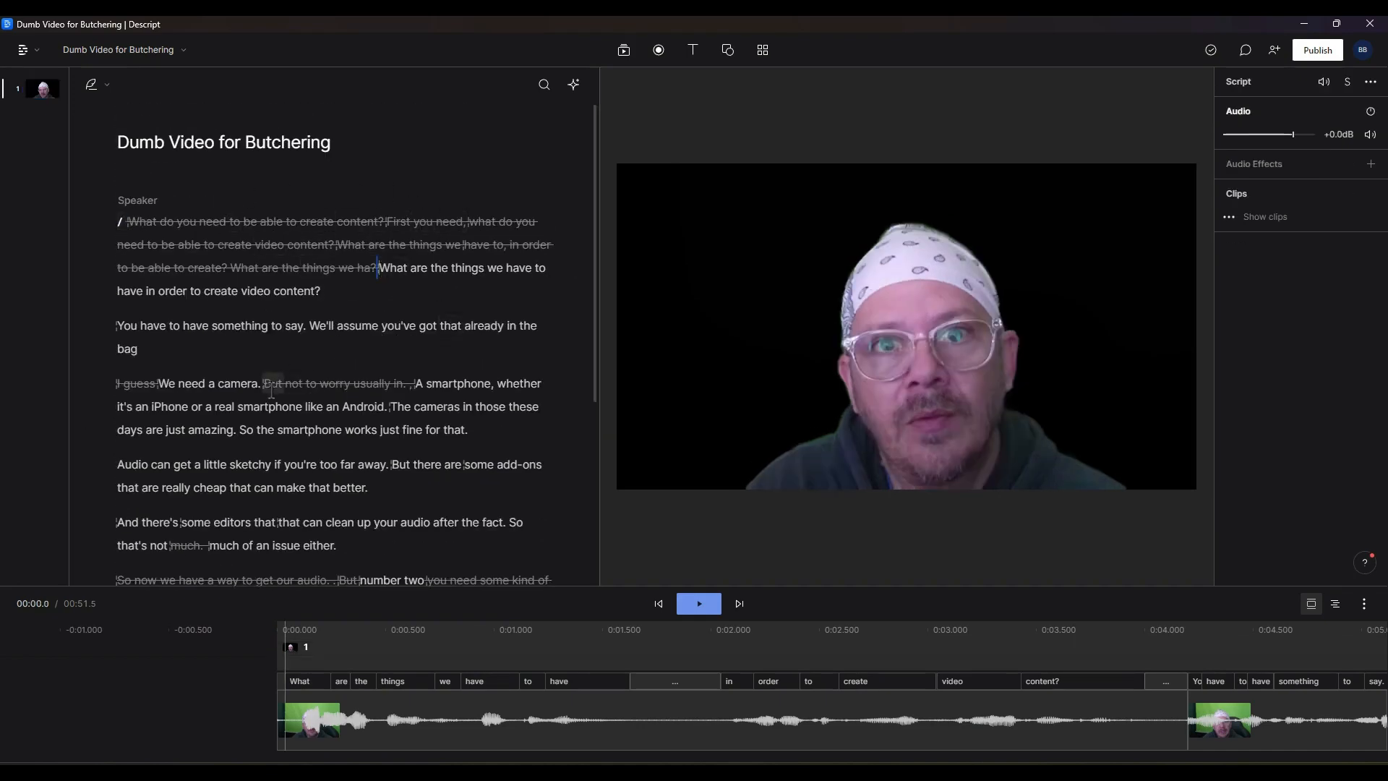
left_click(270, 392)
left_click(377, 474)
left_click(335, 545)
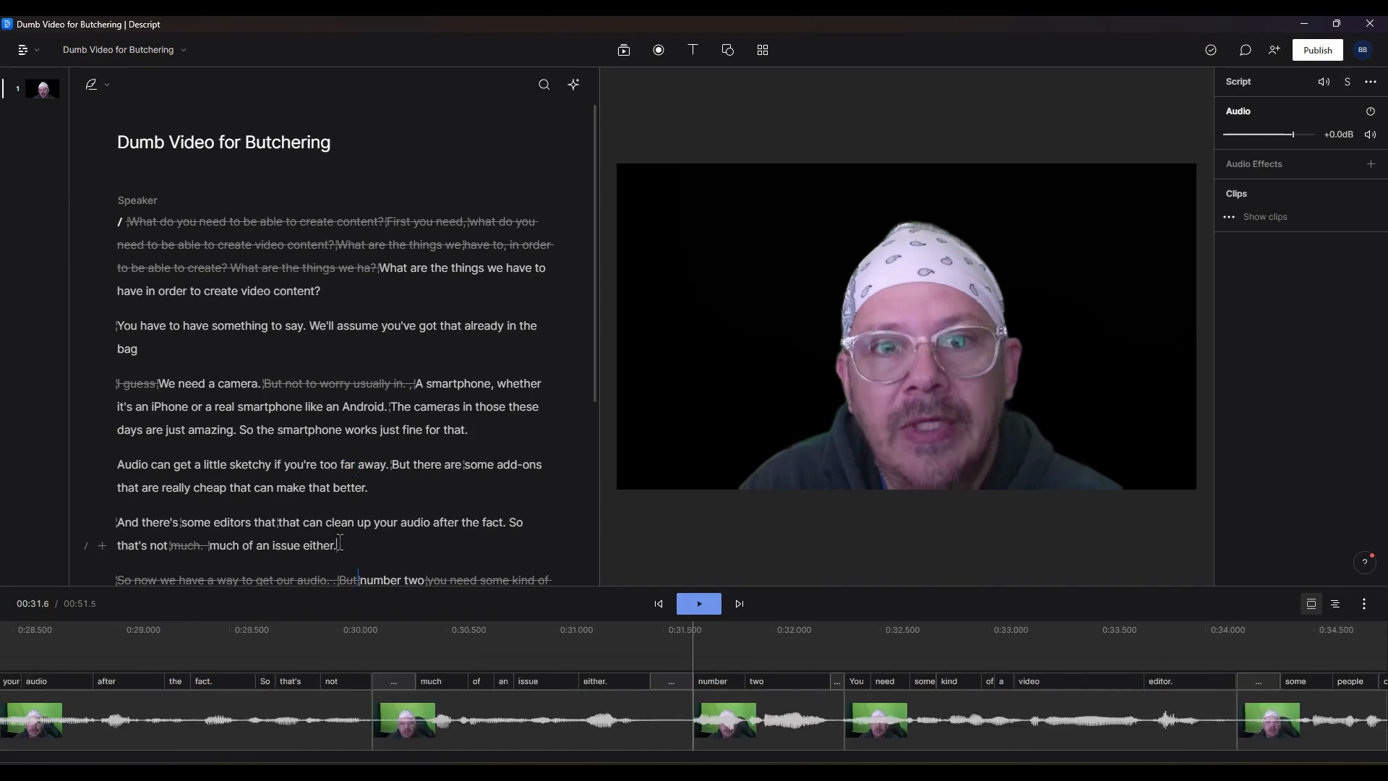
scroll(548, 563, "down", 4)
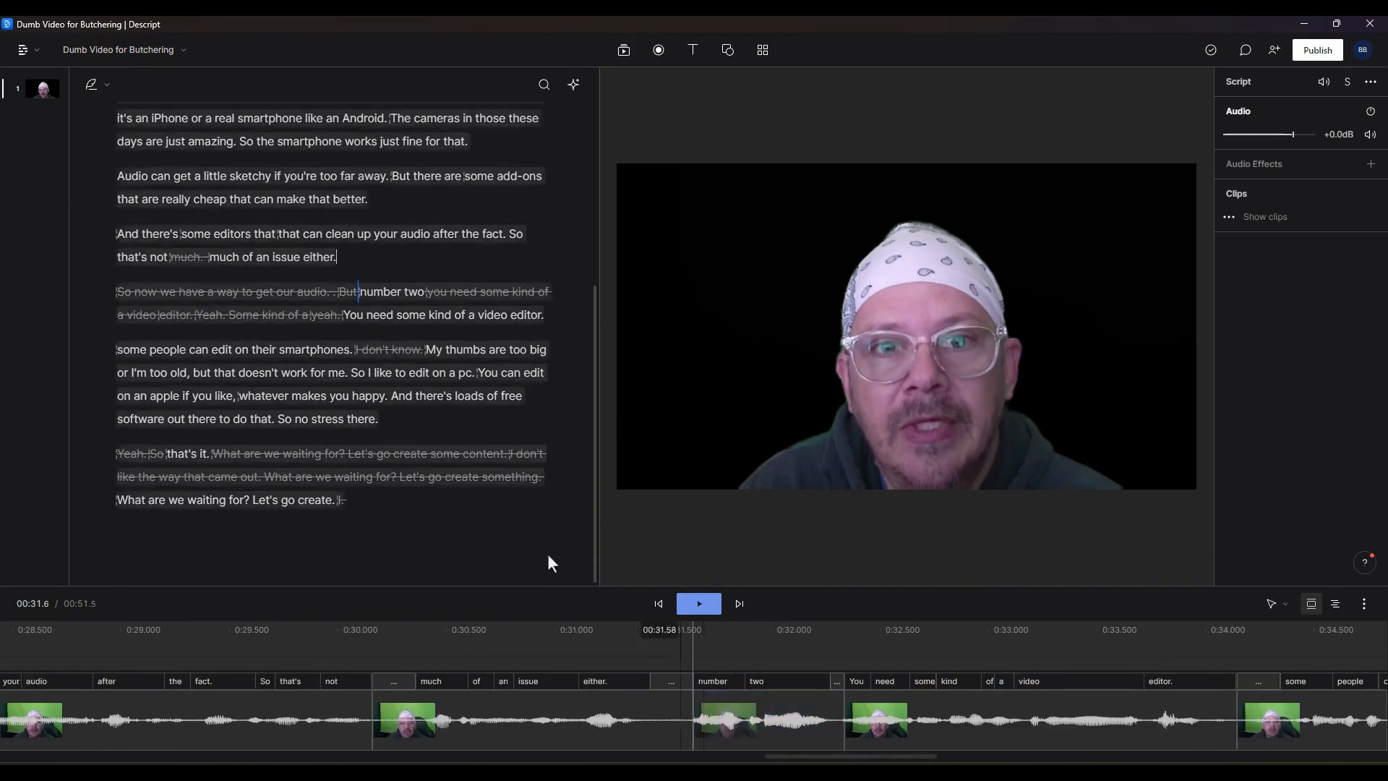
left_click(350, 397)
left_click(414, 395)
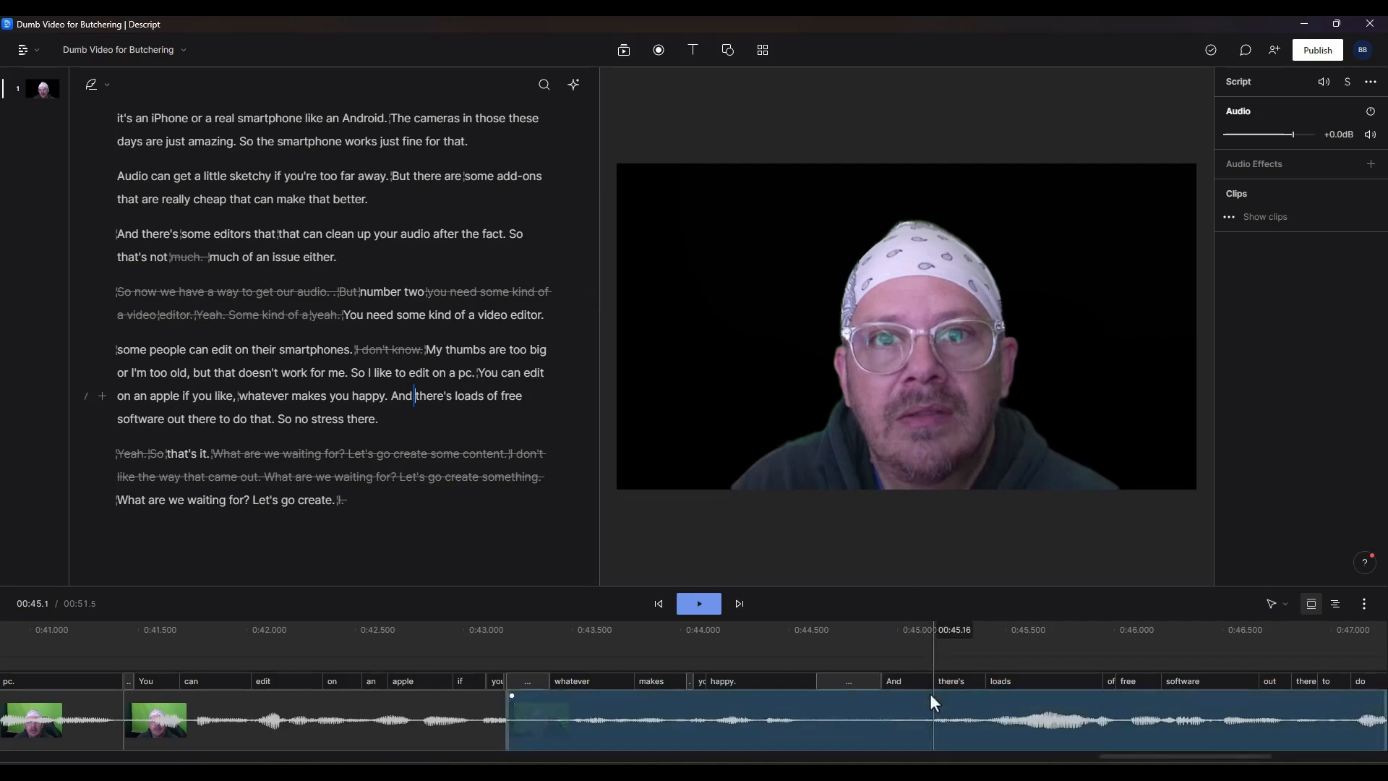
Play the video from the first kept line, "What are the things we have to have", to review the Green Screen effect
scroll(381, 269, "up", 4)
left_click(381, 269)
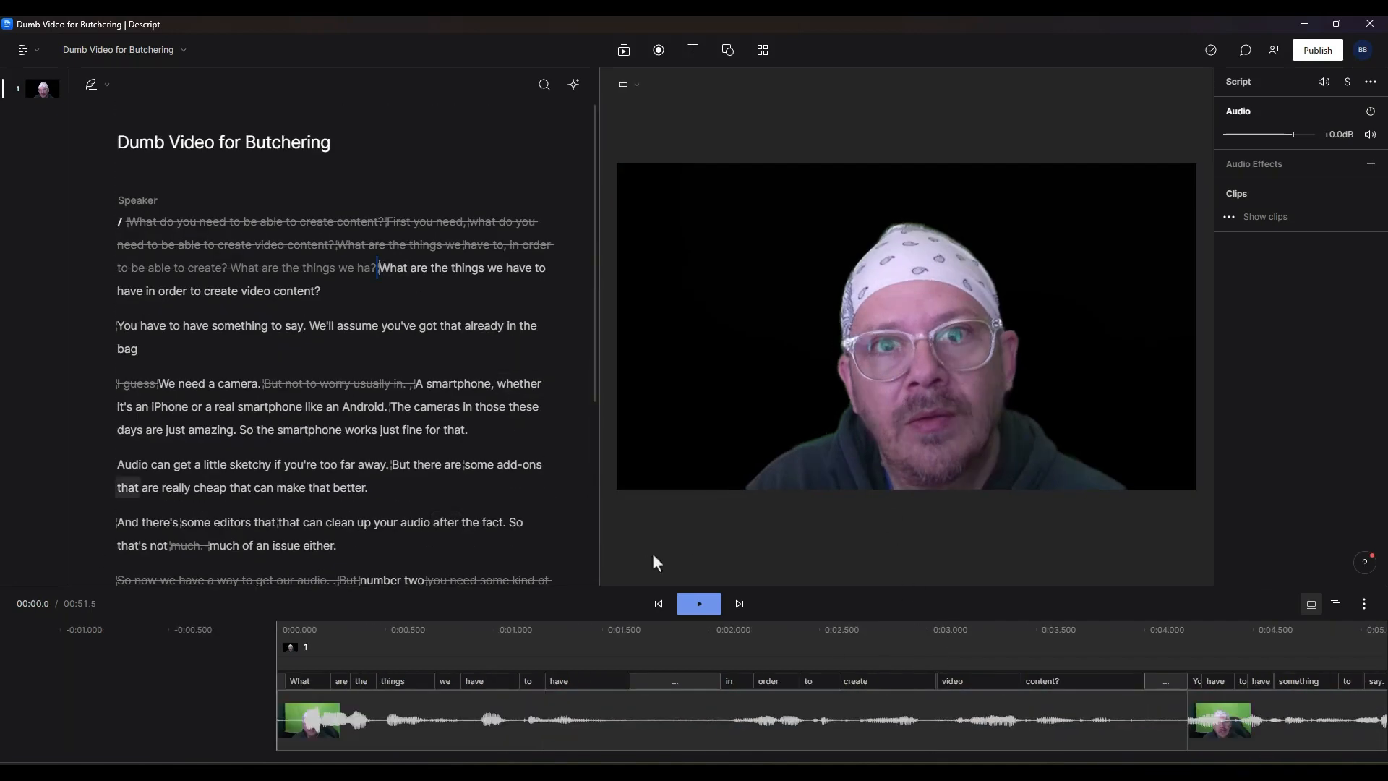
left_click(695, 600)
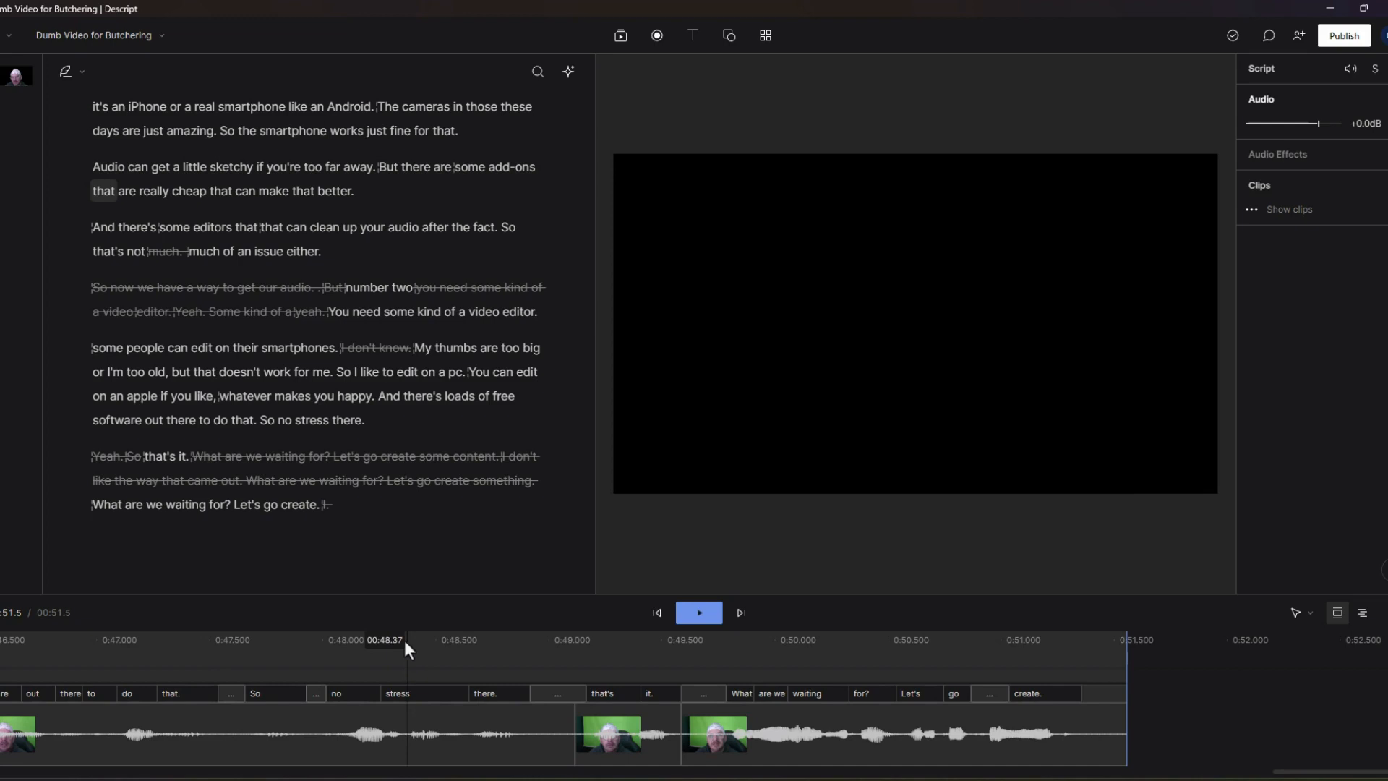
Recheck the presenter's cutout near the end of the video, from the opening line, and around 26 to 28 seconds
left_click(405, 640)
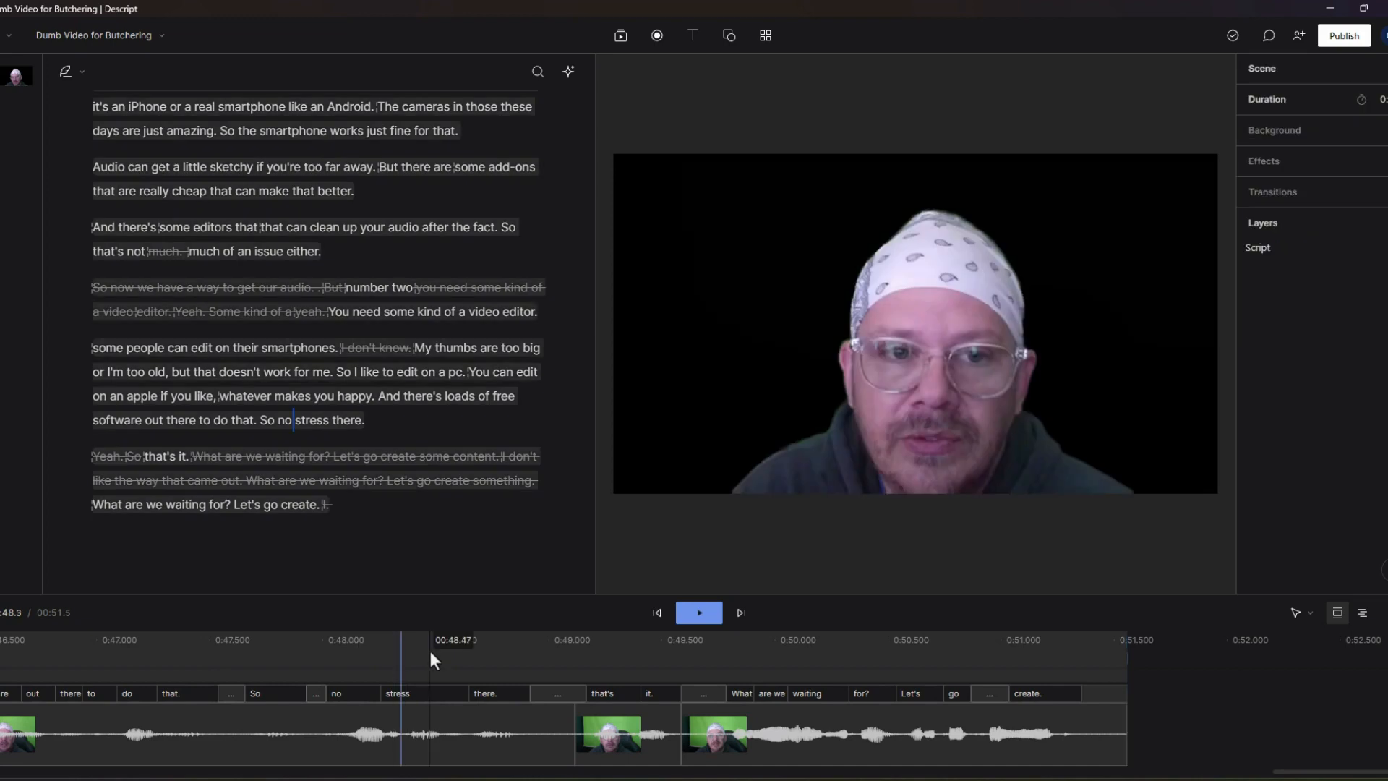
left_click(279, 639)
left_click(138, 649)
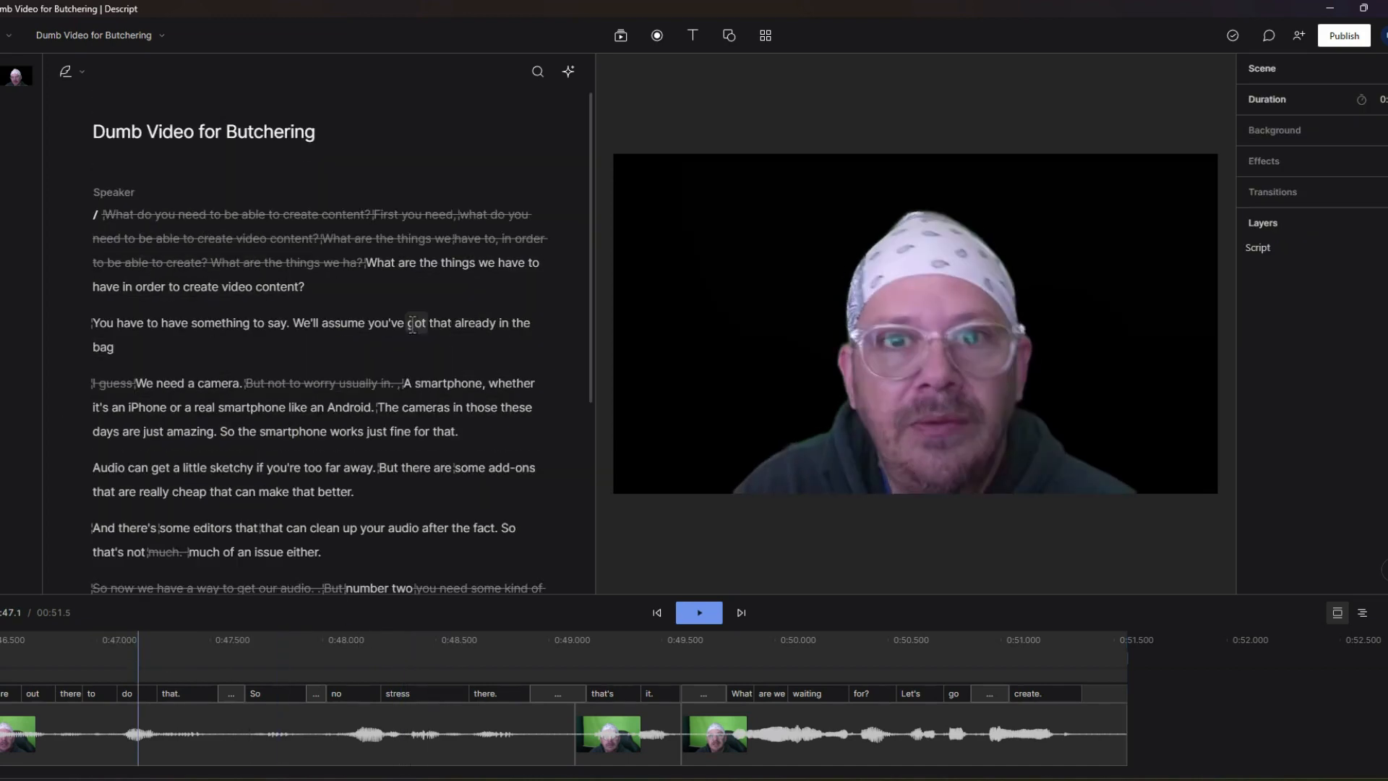
left_click(378, 268)
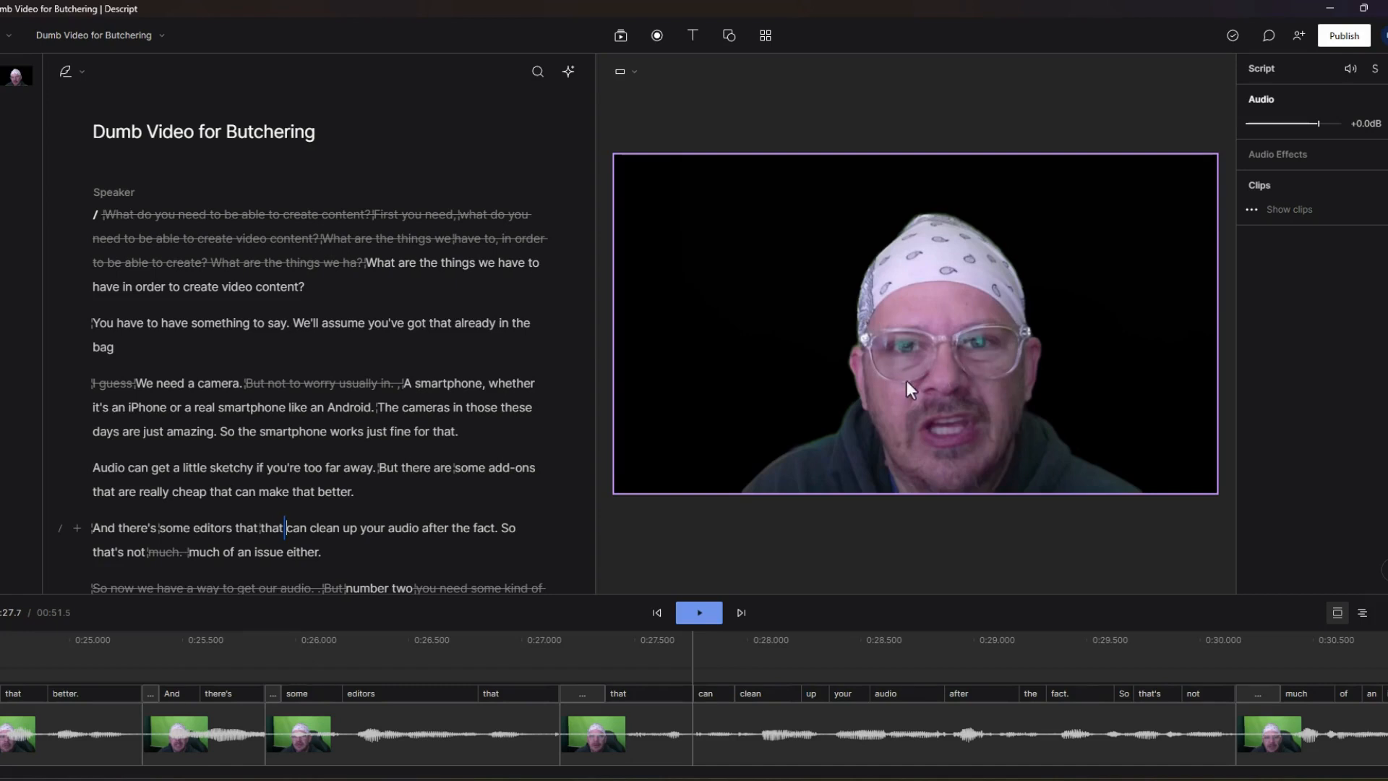
left_click(349, 639)
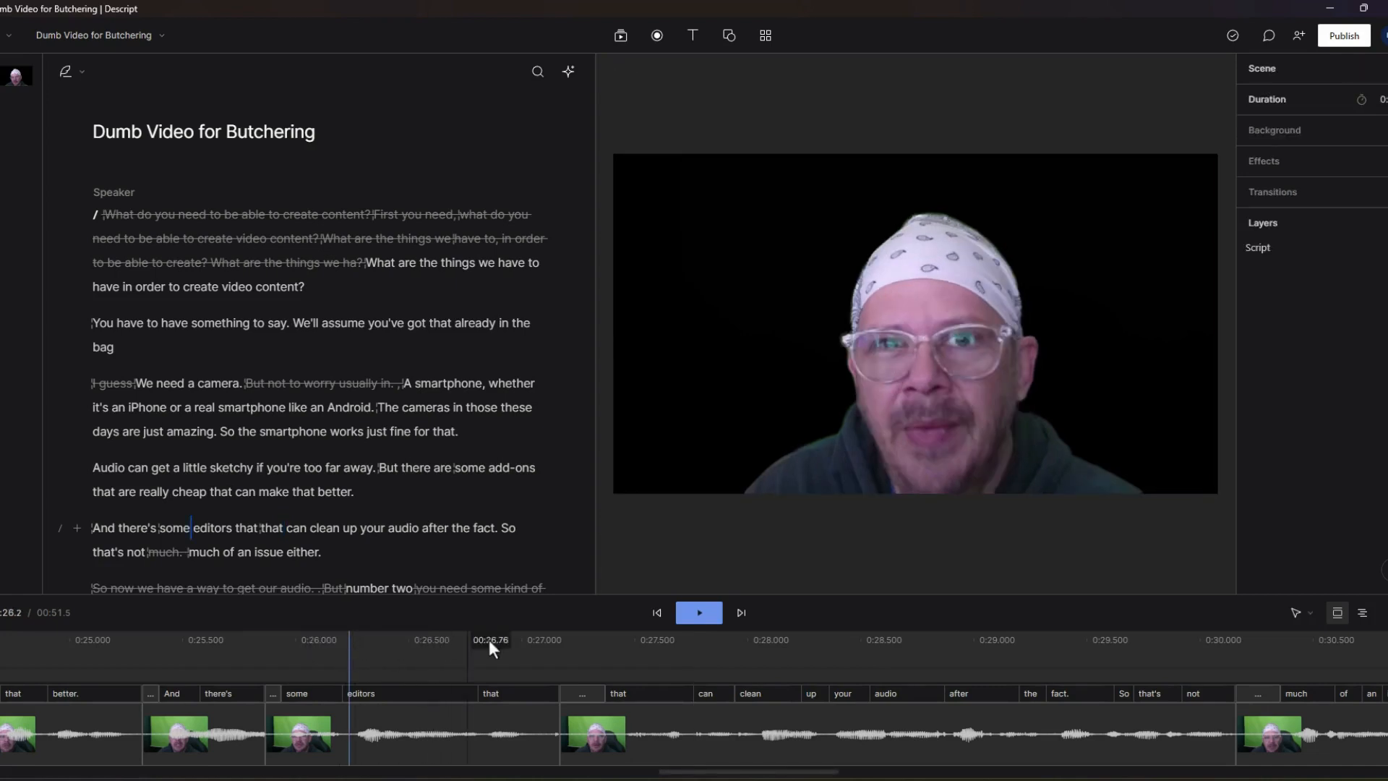
left_click(855, 644)
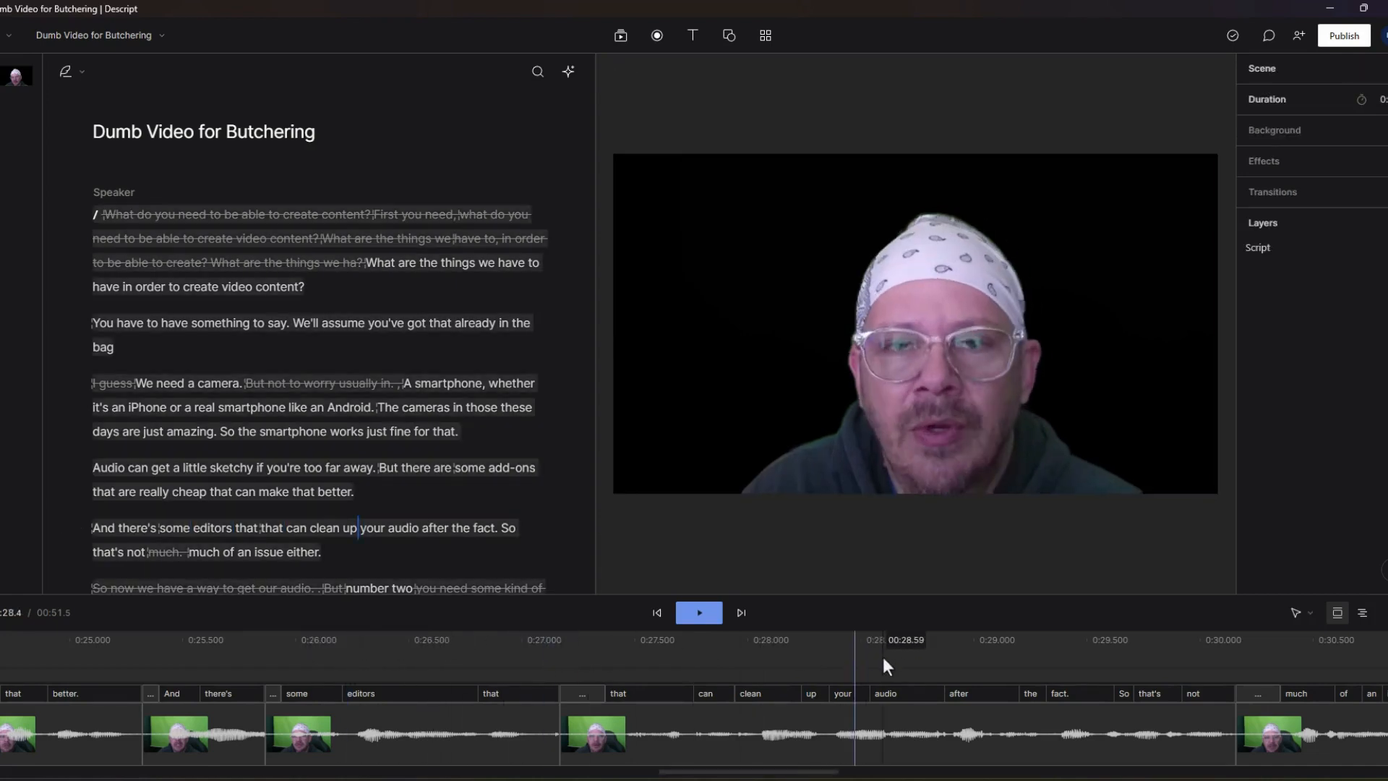
Disable the Green Screen effect on the presenter's video and add a Chroma key effect instead
left_click(1010, 267)
left_click(1375, 240)
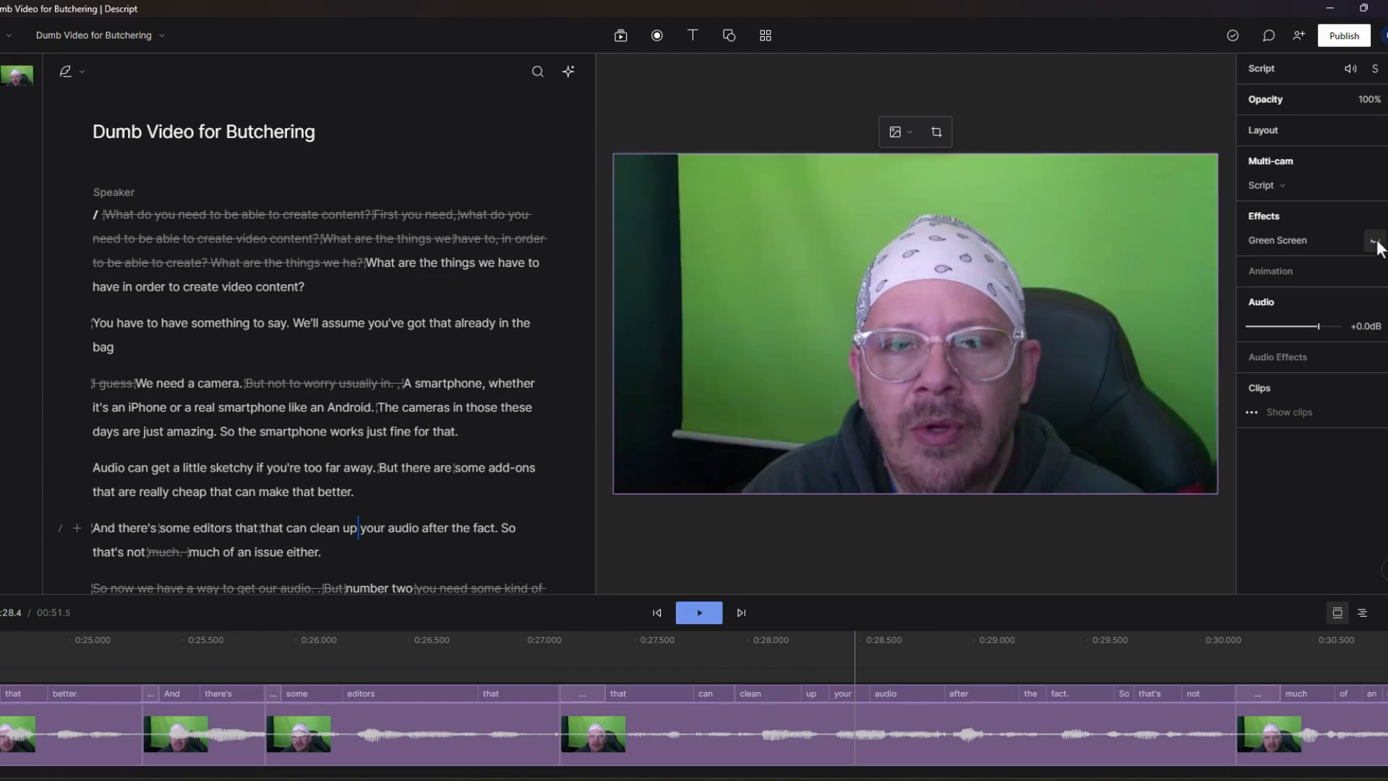
left_click(1289, 242)
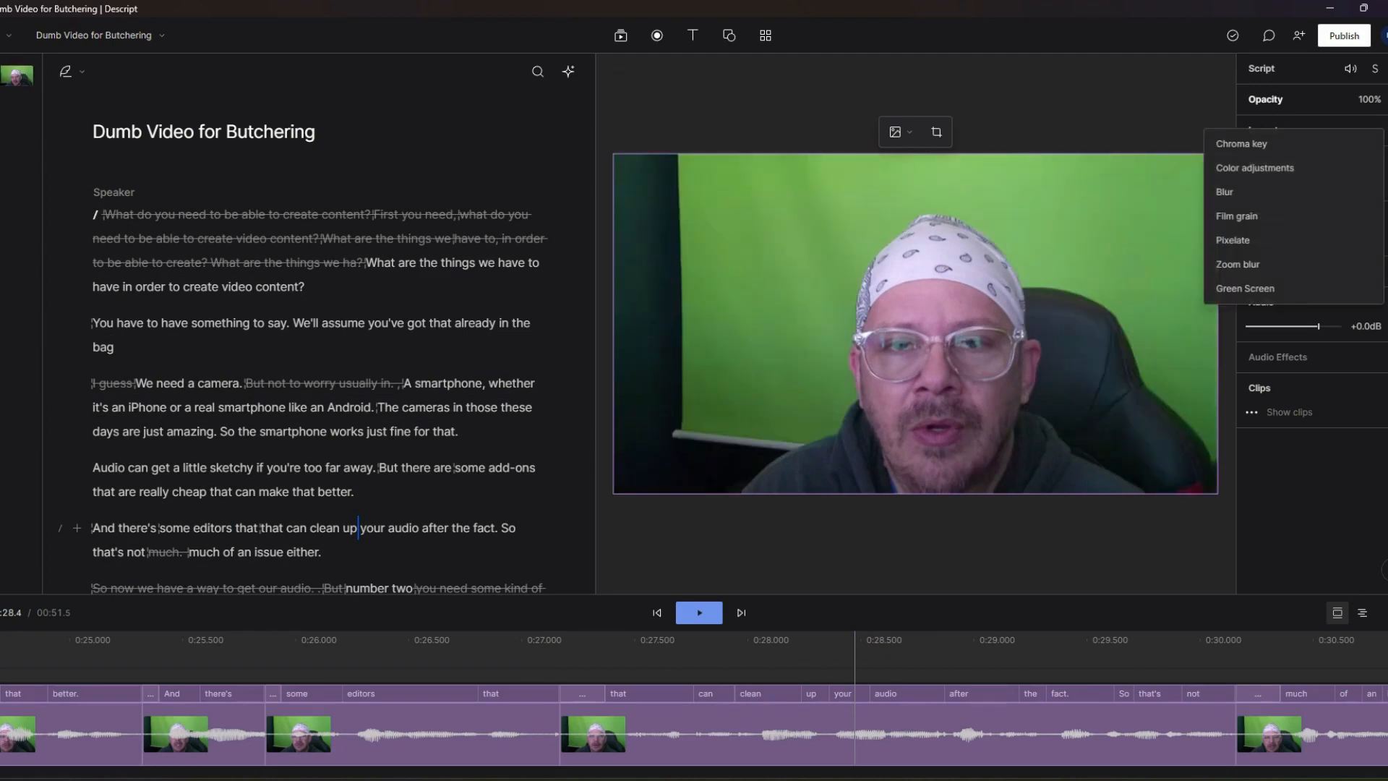
key("Escape")
left_click(1386, 216)
left_click(1289, 154)
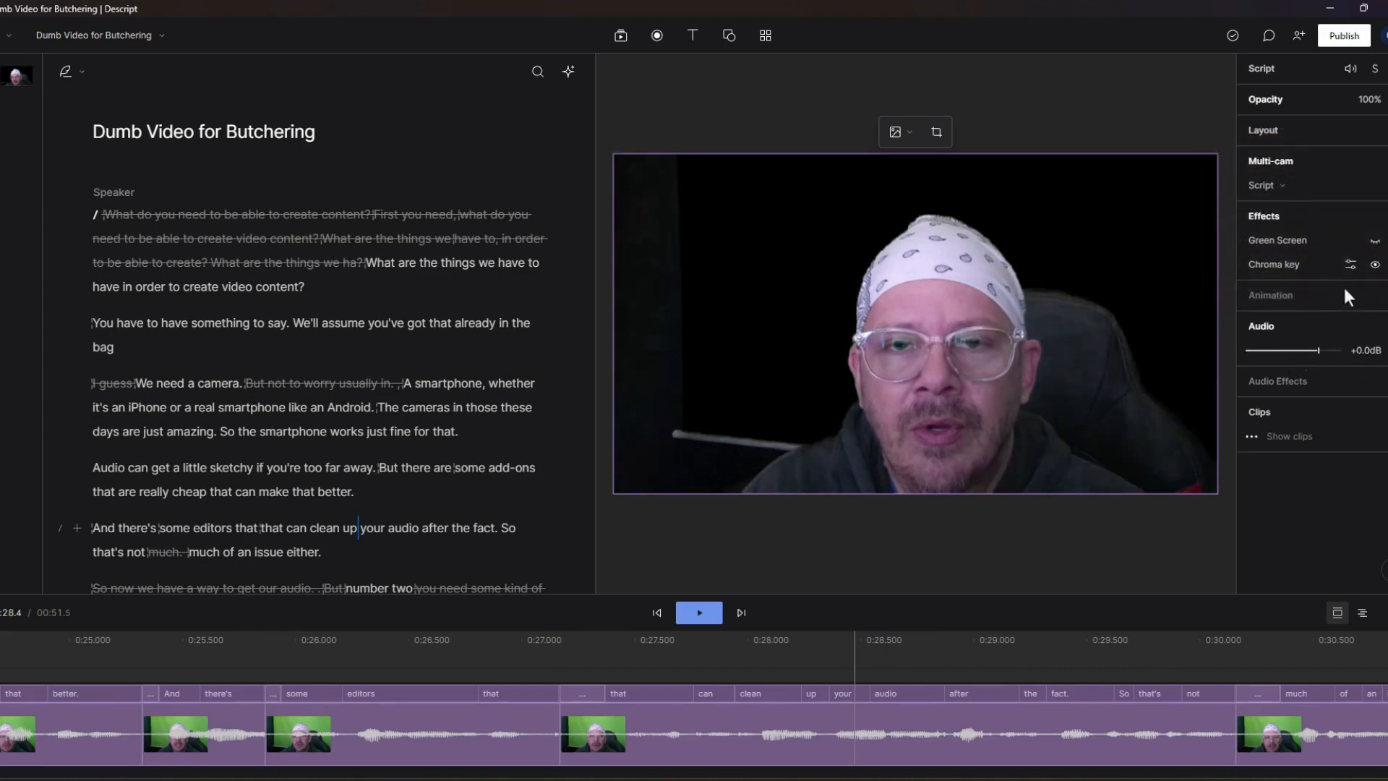
Adjust the Chroma key settings, leaving Similarity at 0, Smoothness at 100 and Spill slightly above 0
left_click(1352, 264)
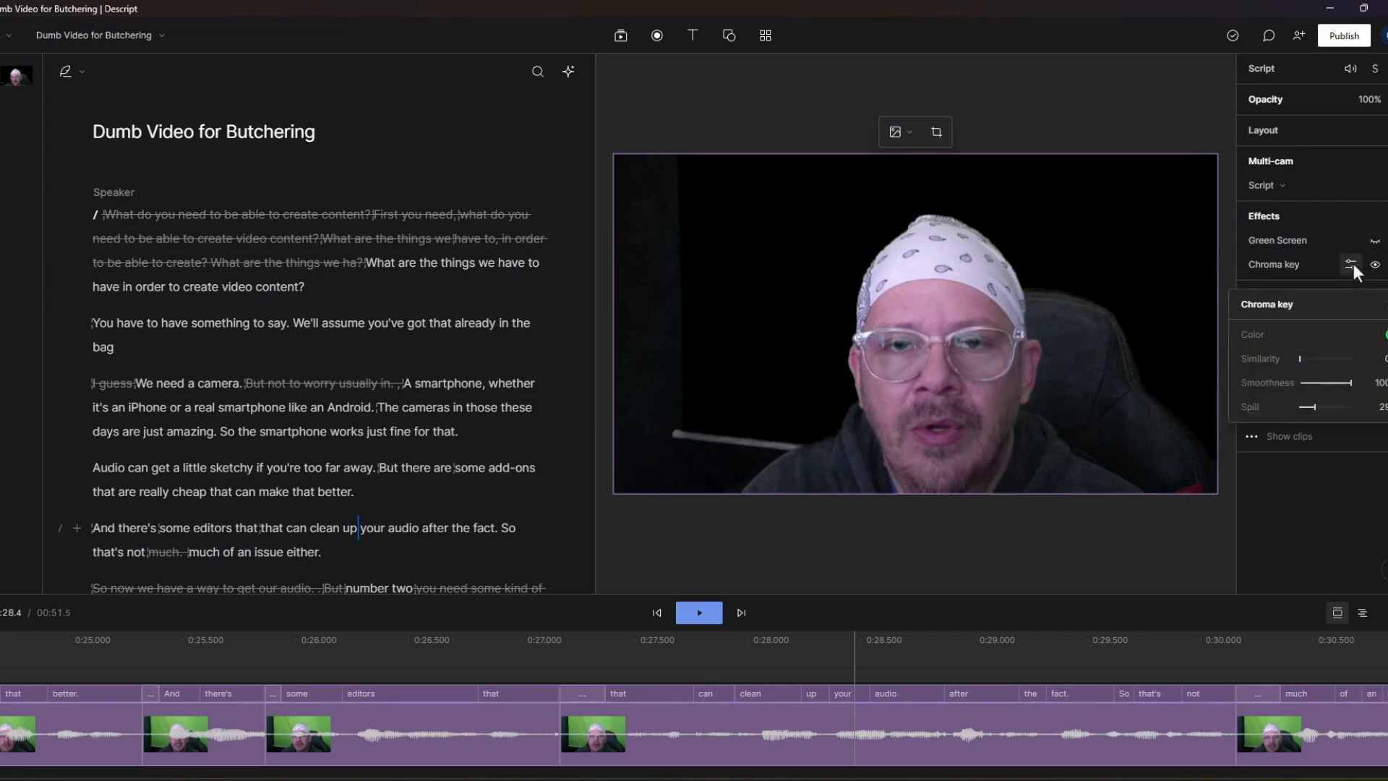
left_click_drag(1300, 362, 1358, 389)
mouse_move(1316, 408)
left_mouse_down()
mouse_move(1281, 413)
mouse_move(1298, 413)
left_mouse_up()
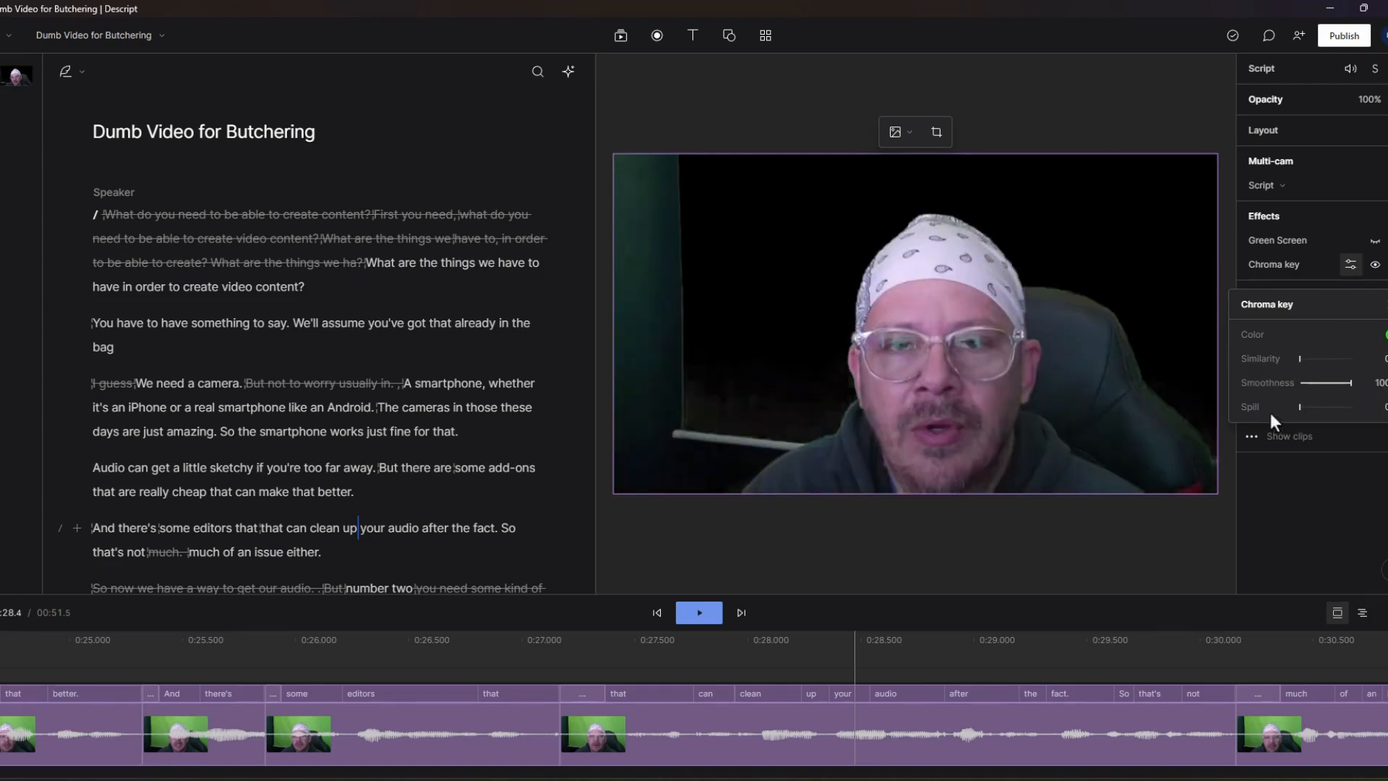
left_click_drag(1342, 387, 1354, 395)
left_click_drag(1301, 419, 1305, 422)
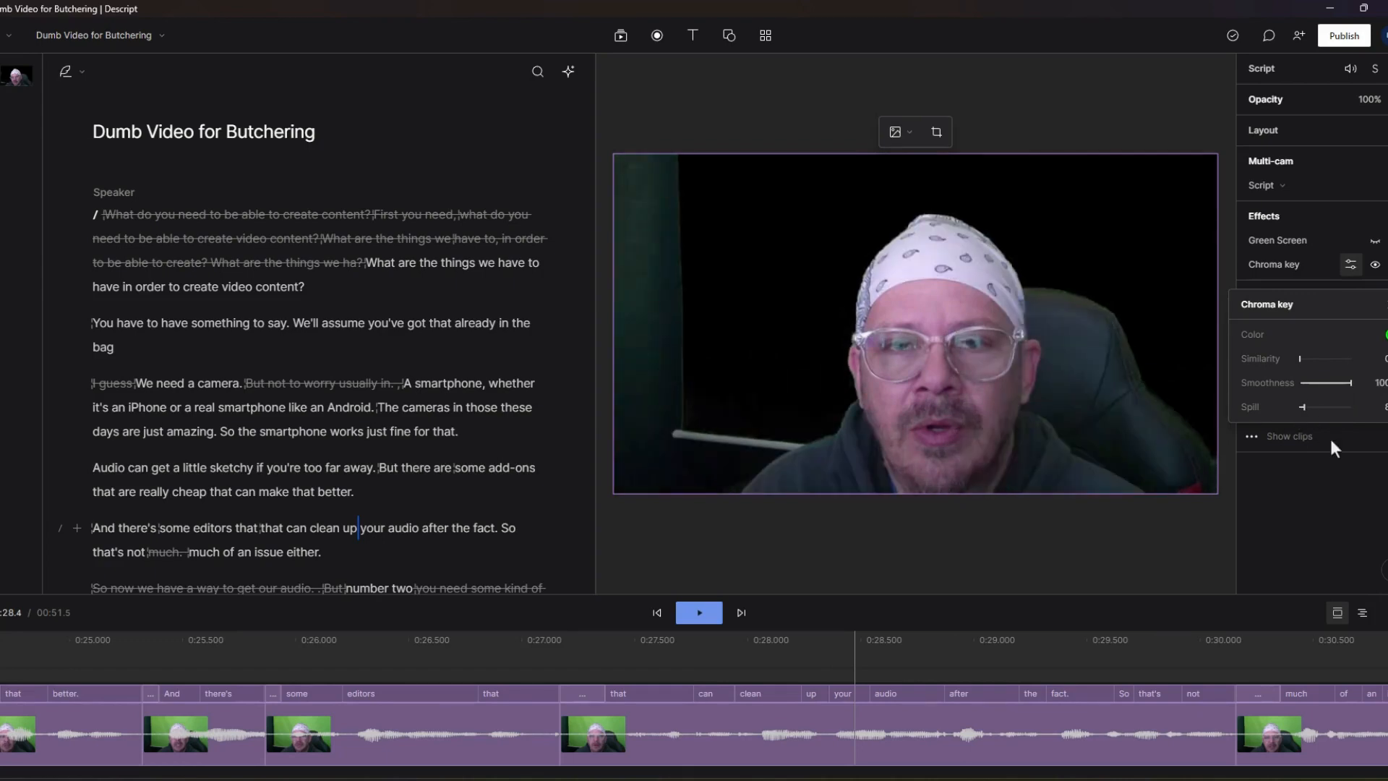
left_click(1386, 304)
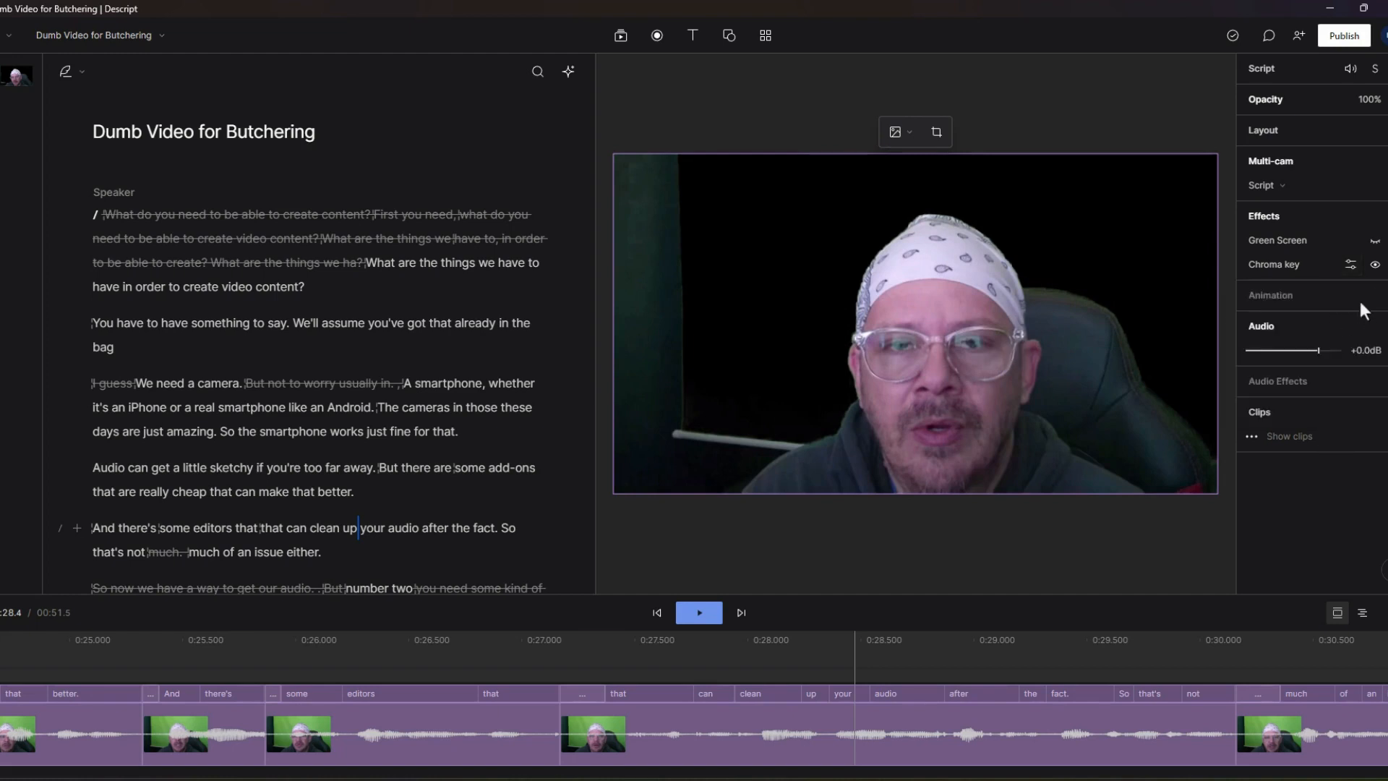
Compare the Chroma key and Green Screen effects, leaving Green Screen enabled and Chroma key disabled
left_click(1376, 263)
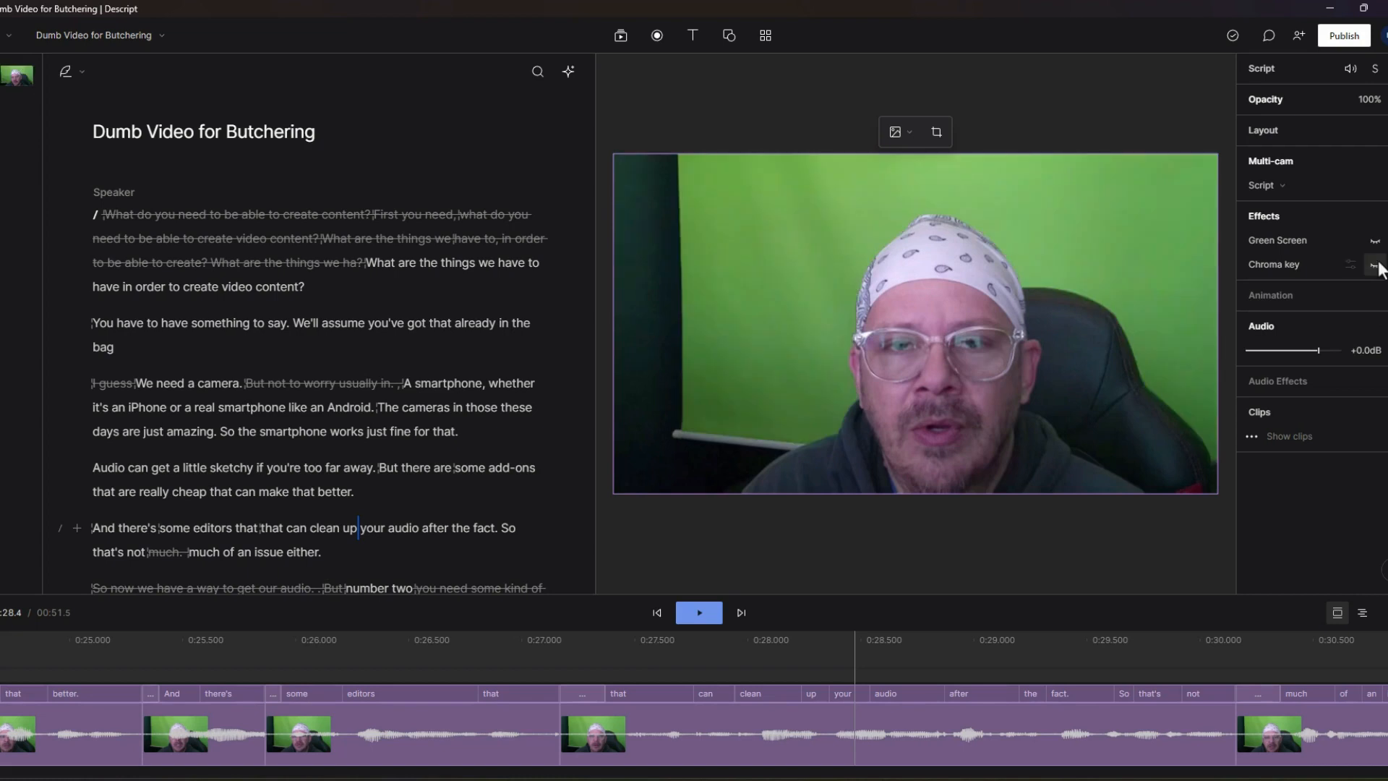
left_click(1375, 241)
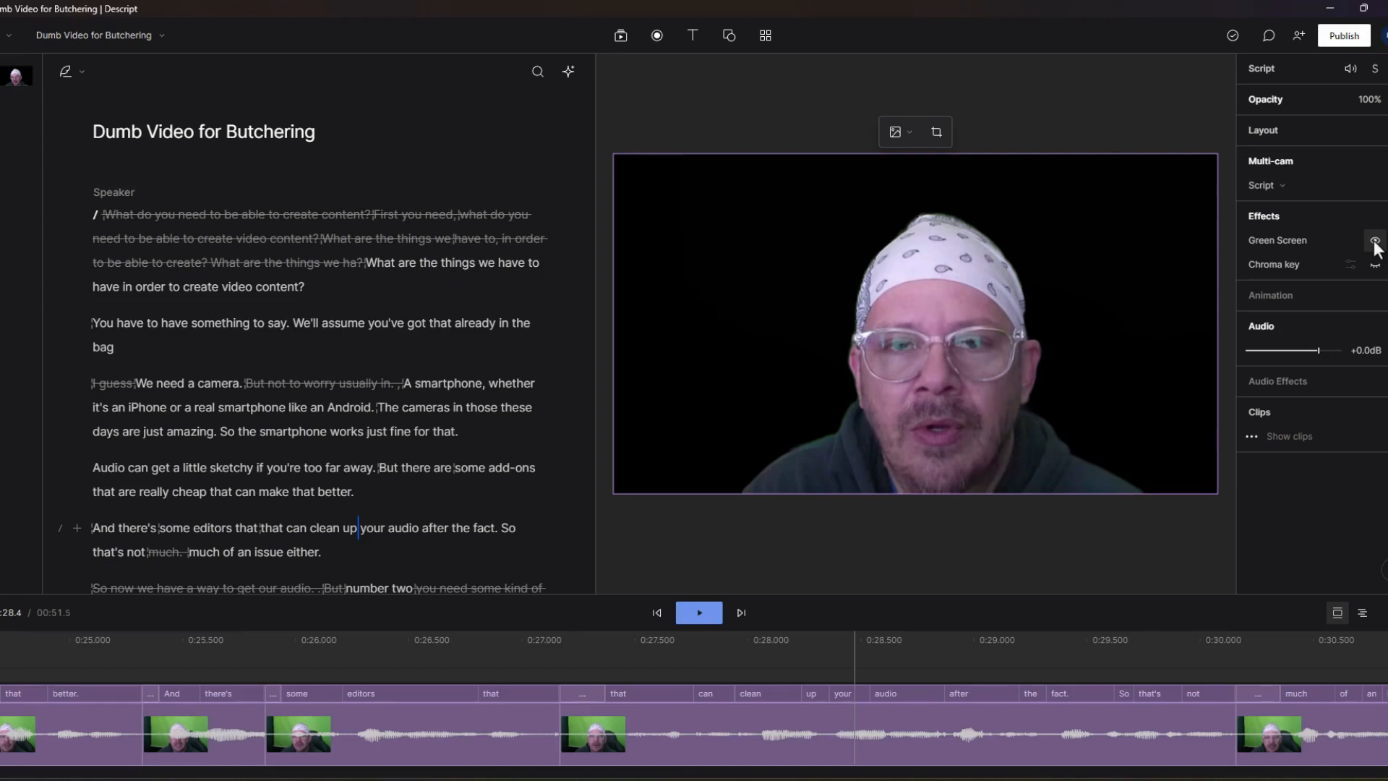
left_click(1375, 266)
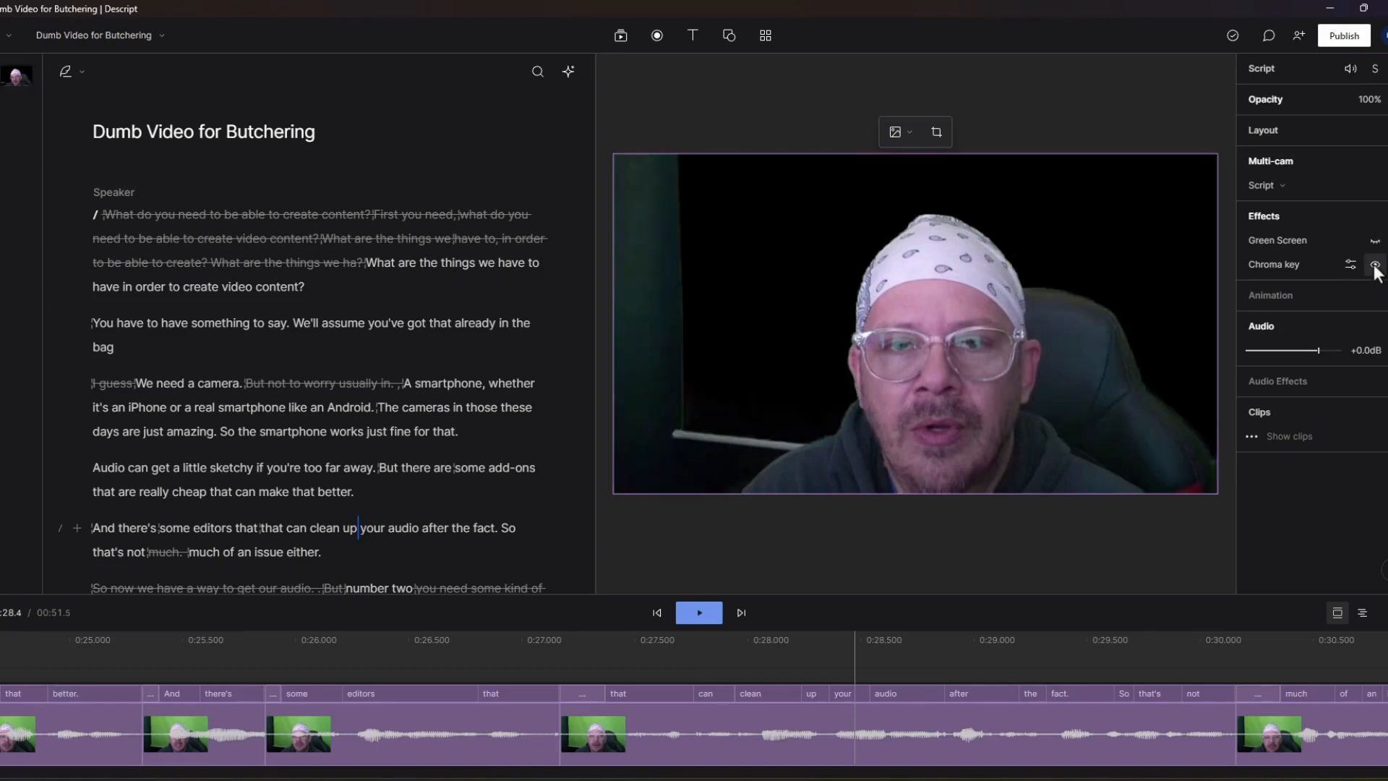
left_click(1375, 265)
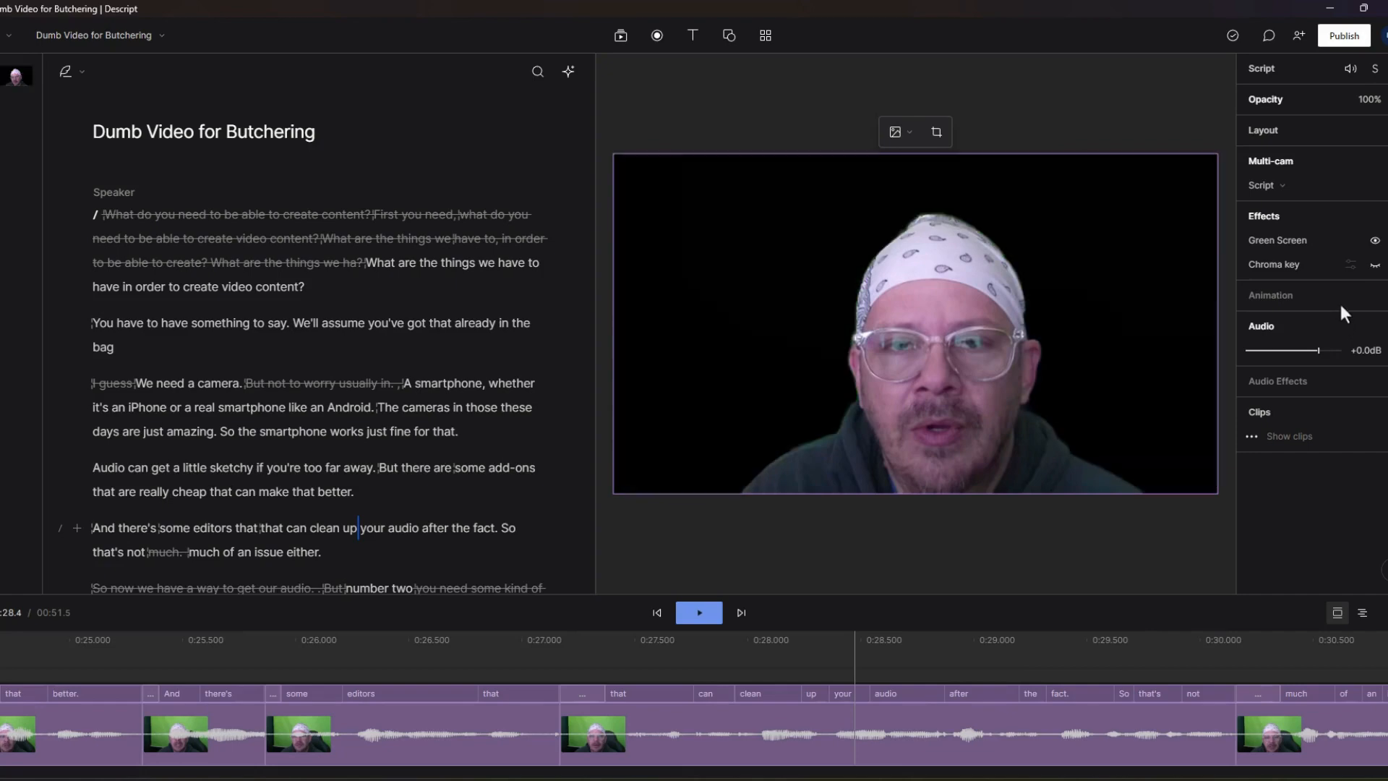